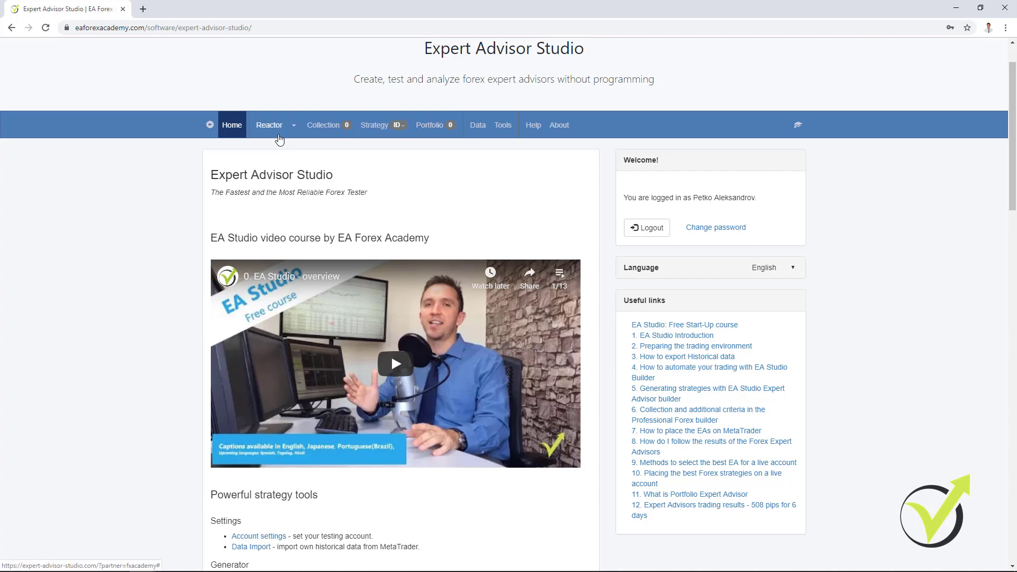
# Step: Open the Reactor and expand its generator settings and Walk Forward optimization options
pyautogui.click(280, 137)
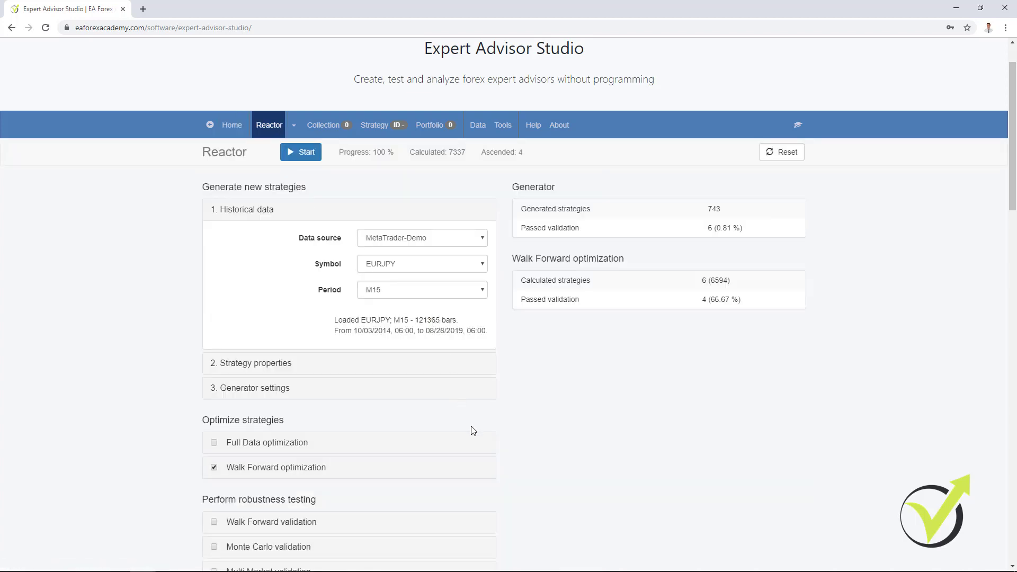
pyautogui.scroll(-1, 473, 431)
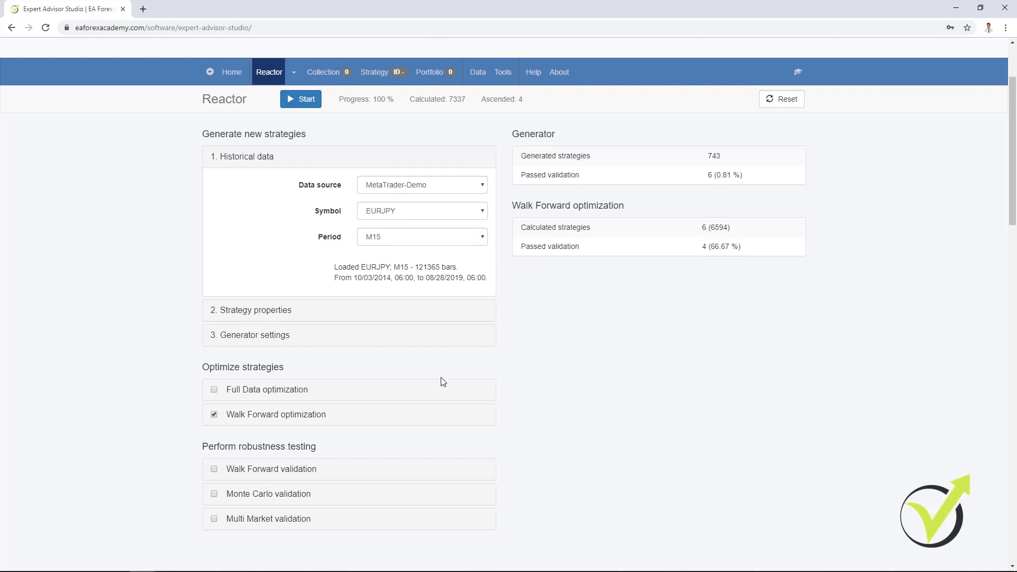
pyautogui.click(249, 338)
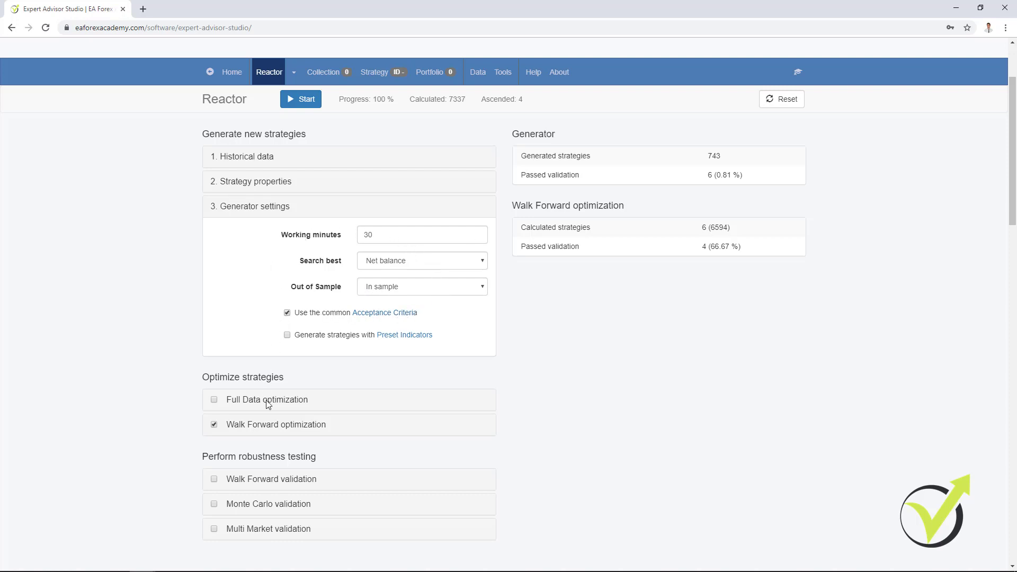
pyautogui.click(274, 430)
pyautogui.scroll(-1, 361, 344)
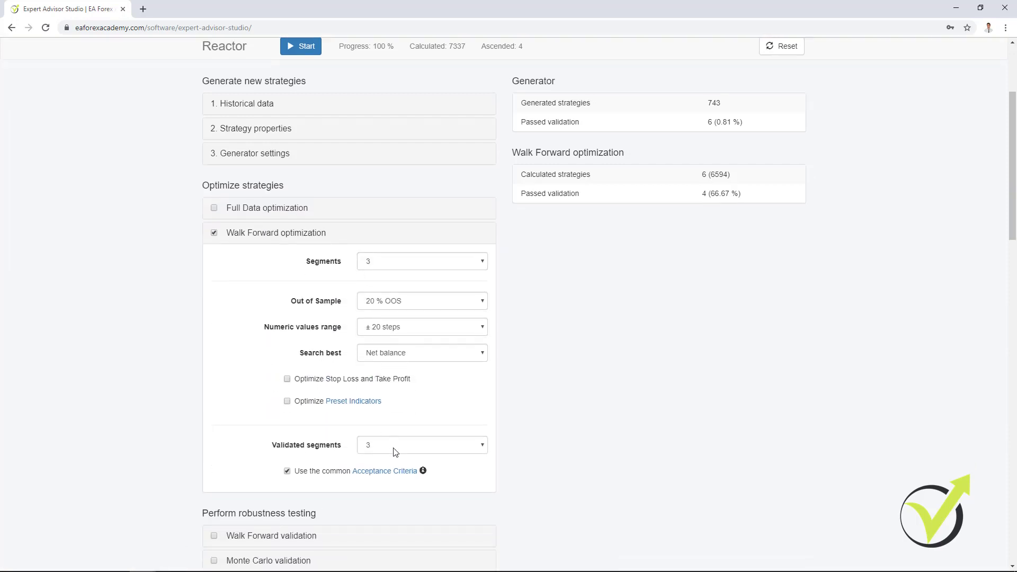
pyautogui.scroll(2, 393, 454)
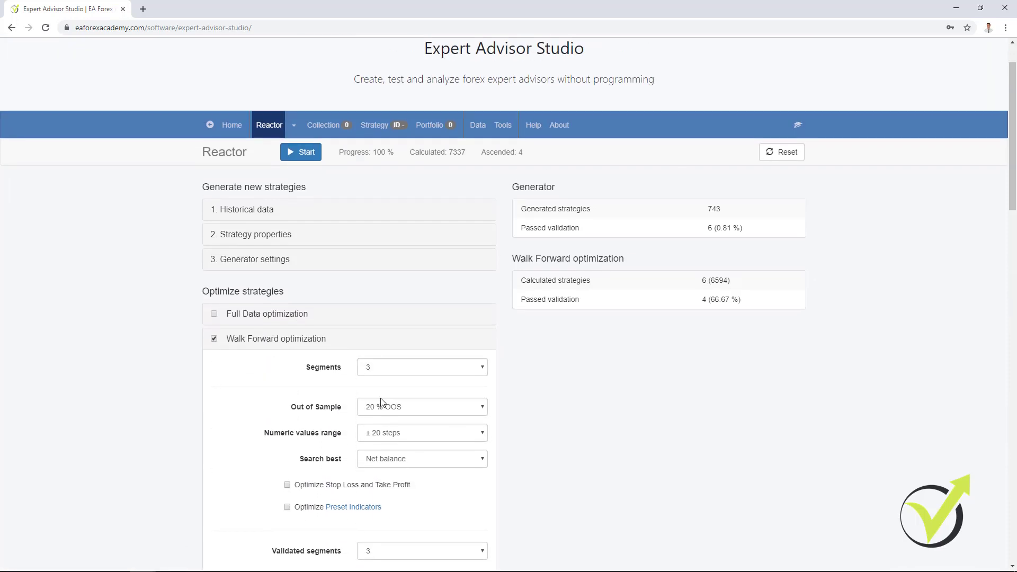
# Step: Check the still-empty Collection, then return to the Reactor's generator settings
pyautogui.click(323, 132)
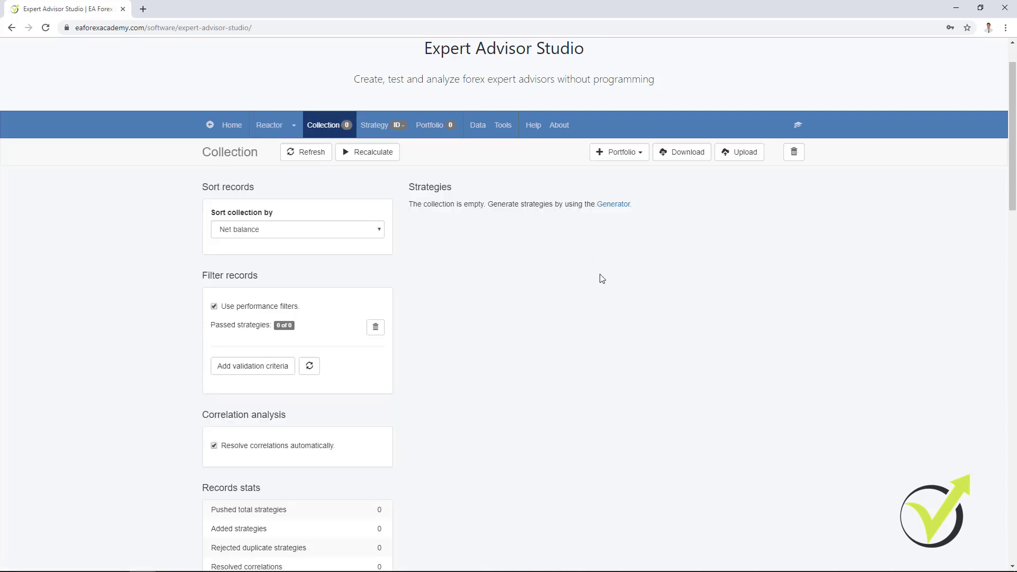
pyautogui.click(269, 127)
pyautogui.scroll(-1, 318, 249)
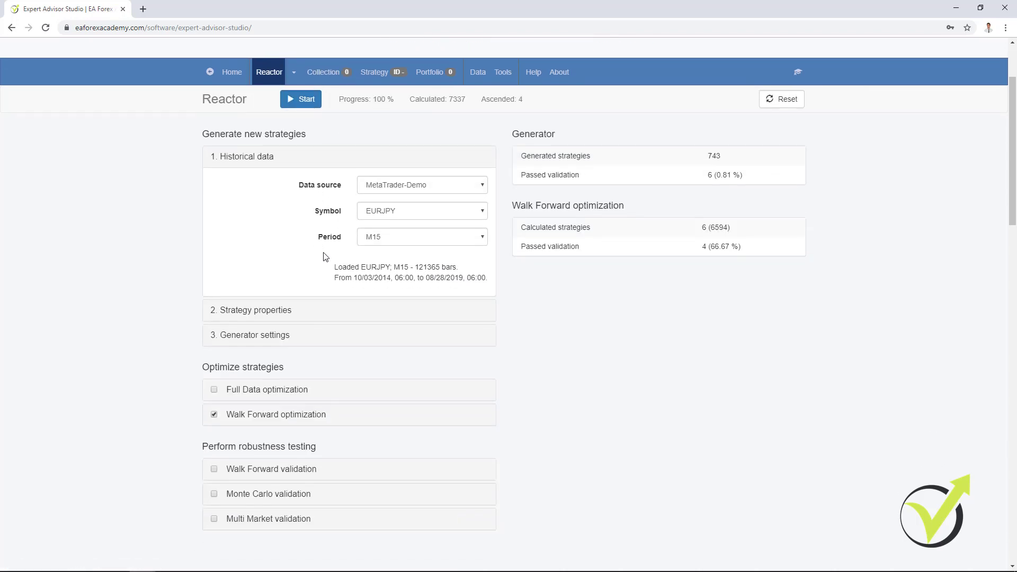
pyautogui.click(265, 339)
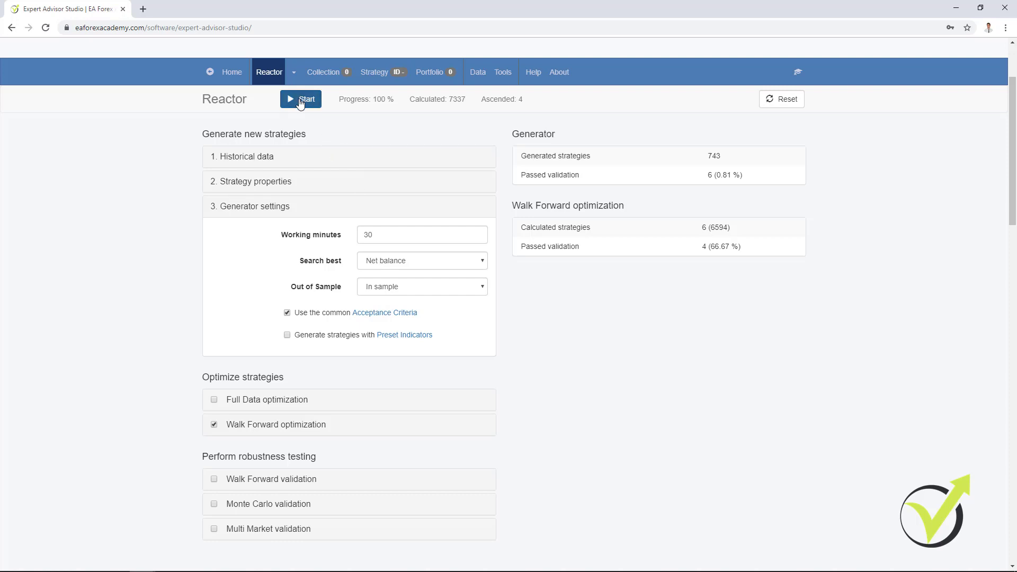
# Step: Start the Reactor generating EURJPY M15 strategies and review the common acceptance criteria
pyautogui.click(301, 100)
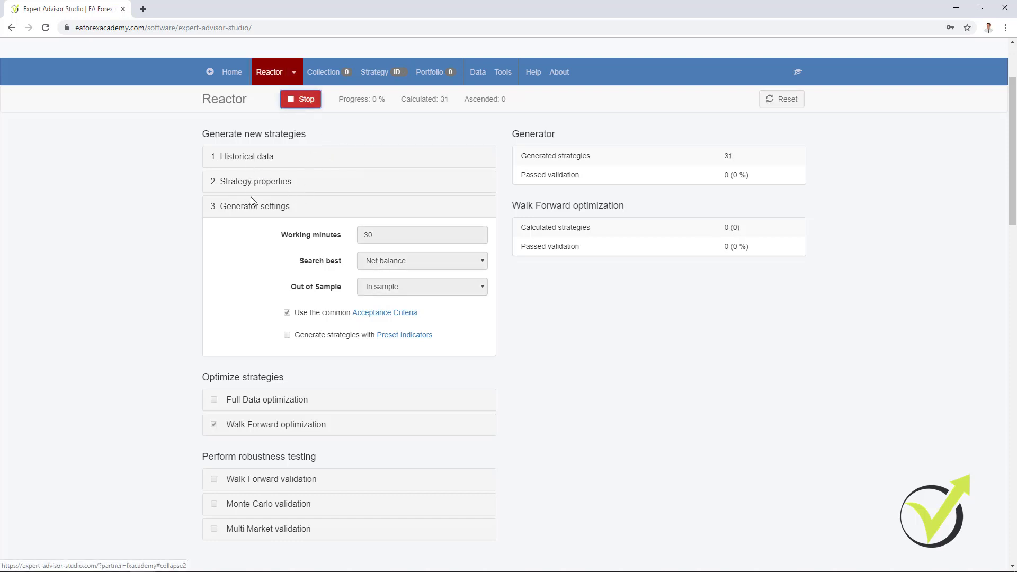
pyautogui.click(366, 314)
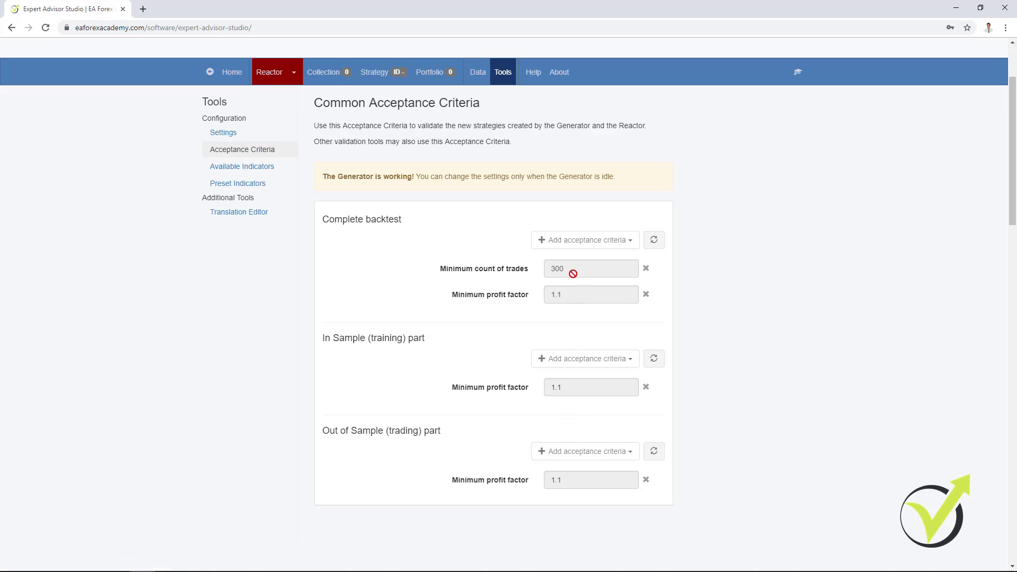
pyautogui.click(268, 74)
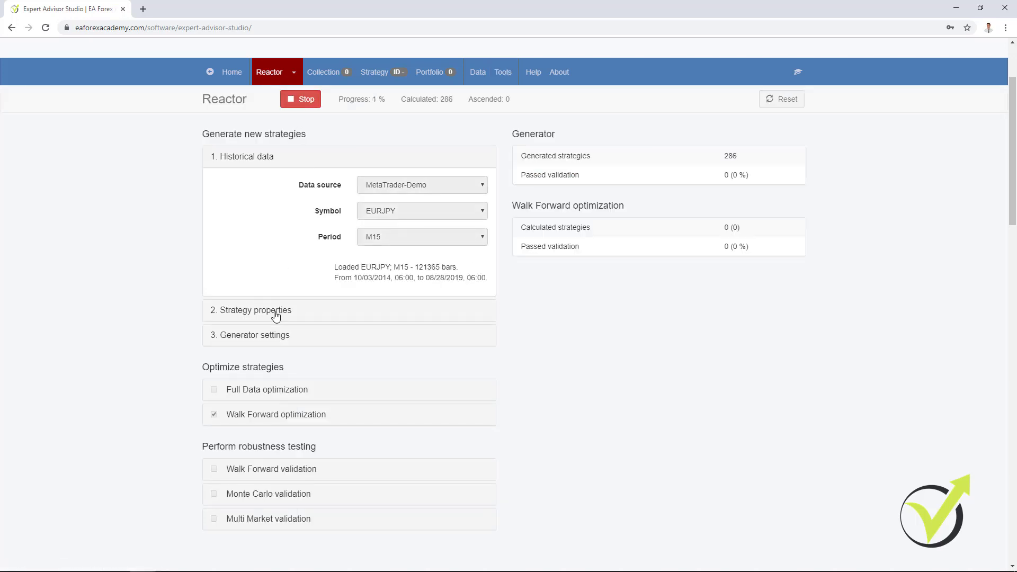
# Step: Expand the running Reactor's generator settings and Walk Forward optimization options
pyautogui.click(277, 339)
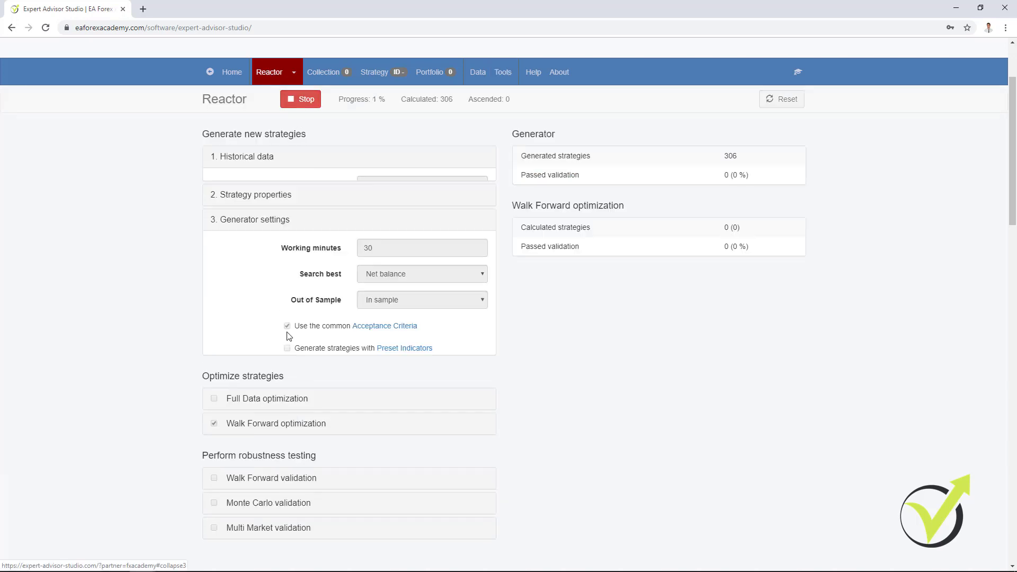
pyautogui.click(268, 430)
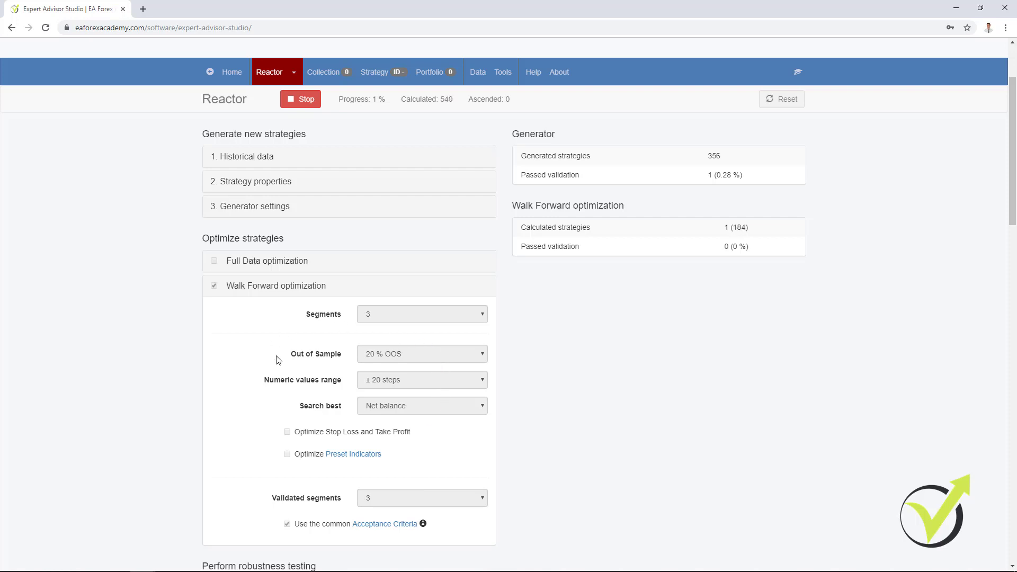
pyautogui.click(262, 207)
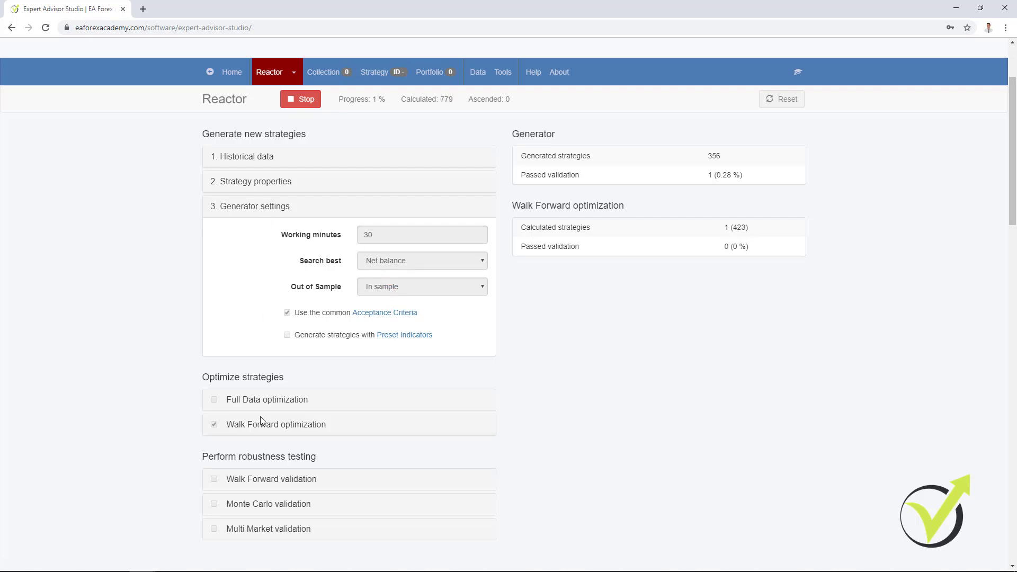
pyautogui.click(333, 72)
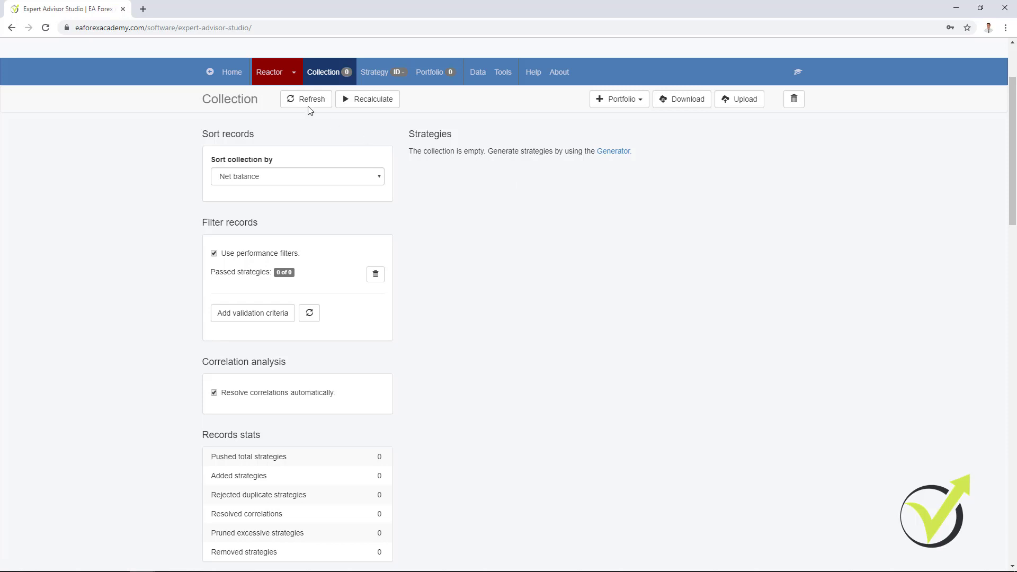
pyautogui.click(272, 72)
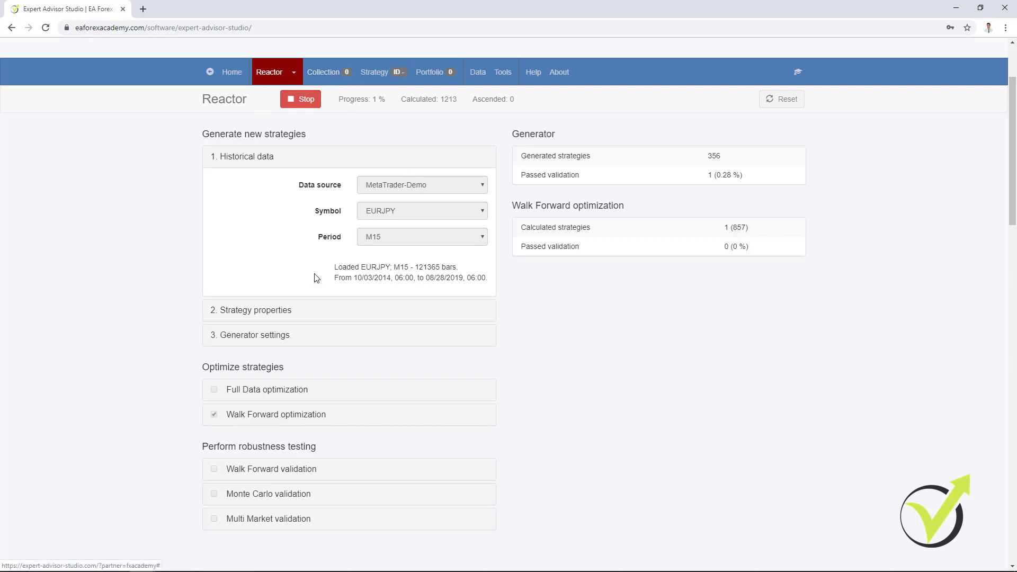
pyautogui.click(266, 335)
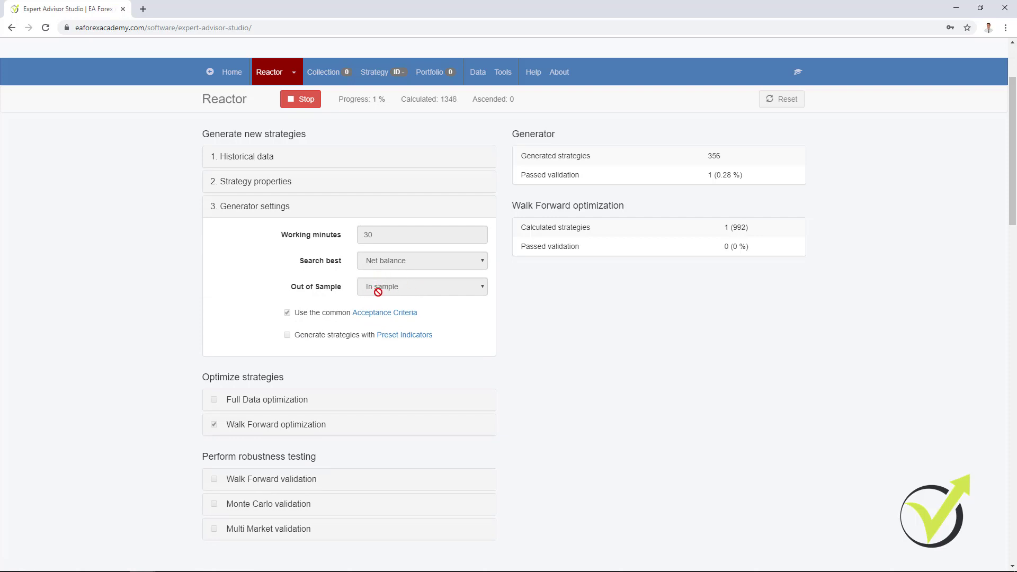
# Step: Display Walk Forward settings: 3 segments, 20 % OOS, ±20 steps, Net balance, 3 validated segments
pyautogui.click(301, 427)
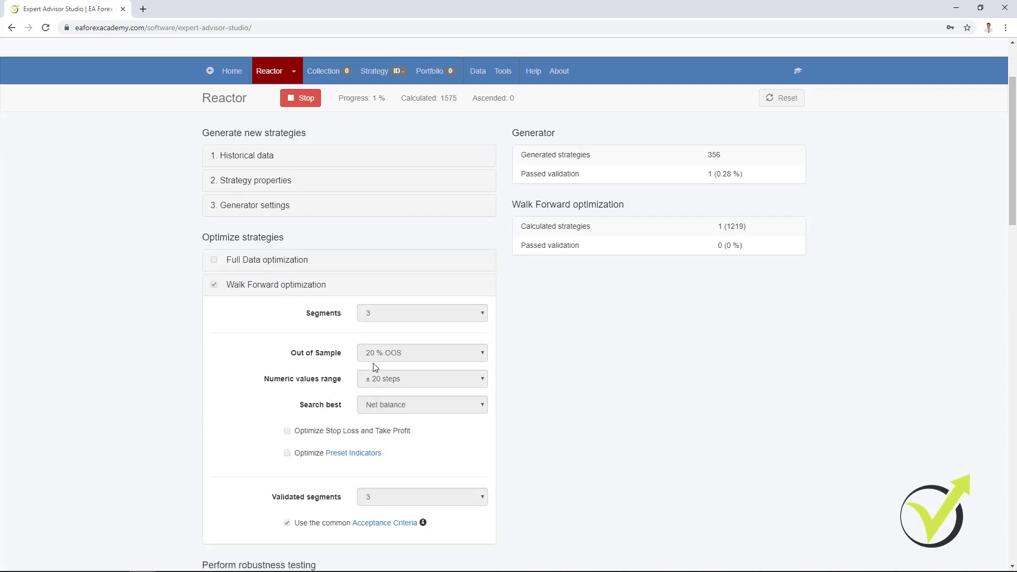
pyautogui.scroll(-1, 374, 367)
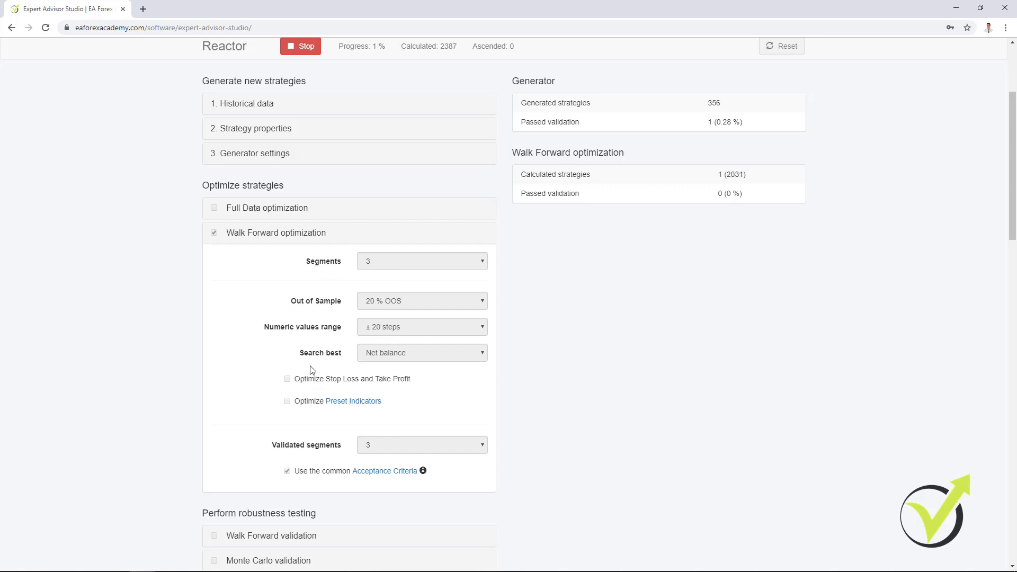
pyautogui.click(282, 209)
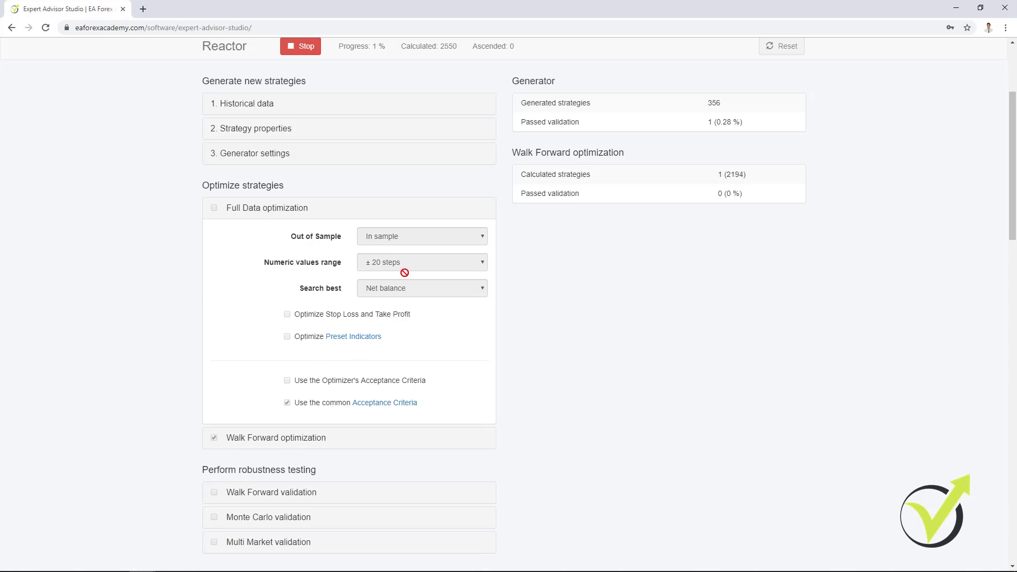
pyautogui.click(277, 438)
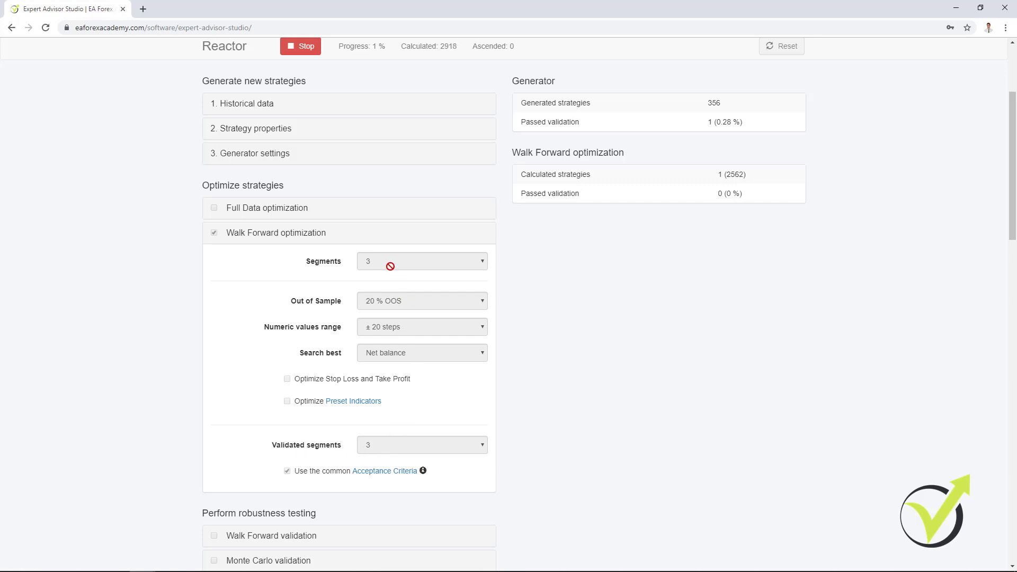
# Step: Compare generator and Walk Forward settings, leaving Full Data (In sample, ±20 steps, Net balance) open
pyautogui.click(281, 158)
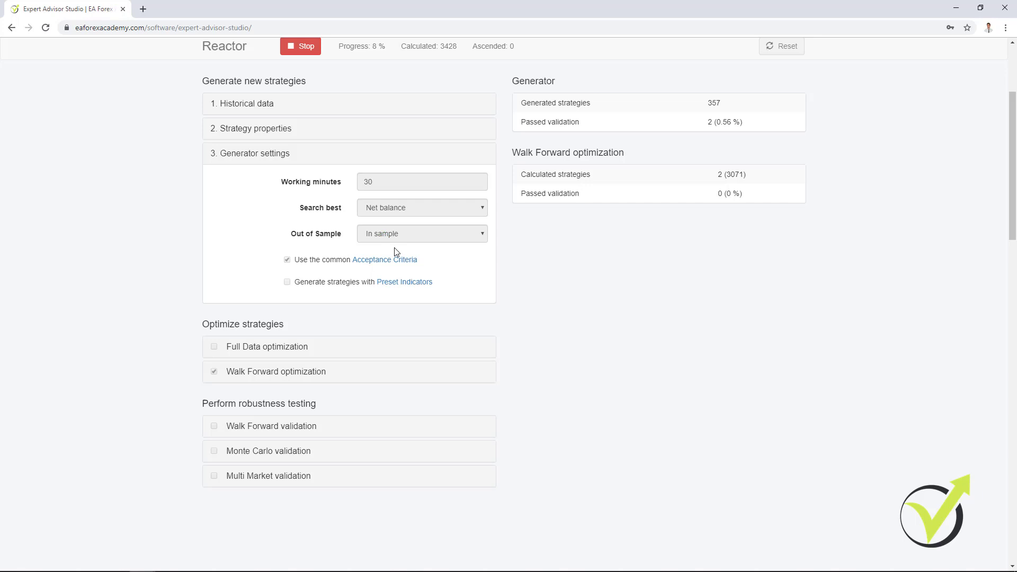
pyautogui.click(292, 376)
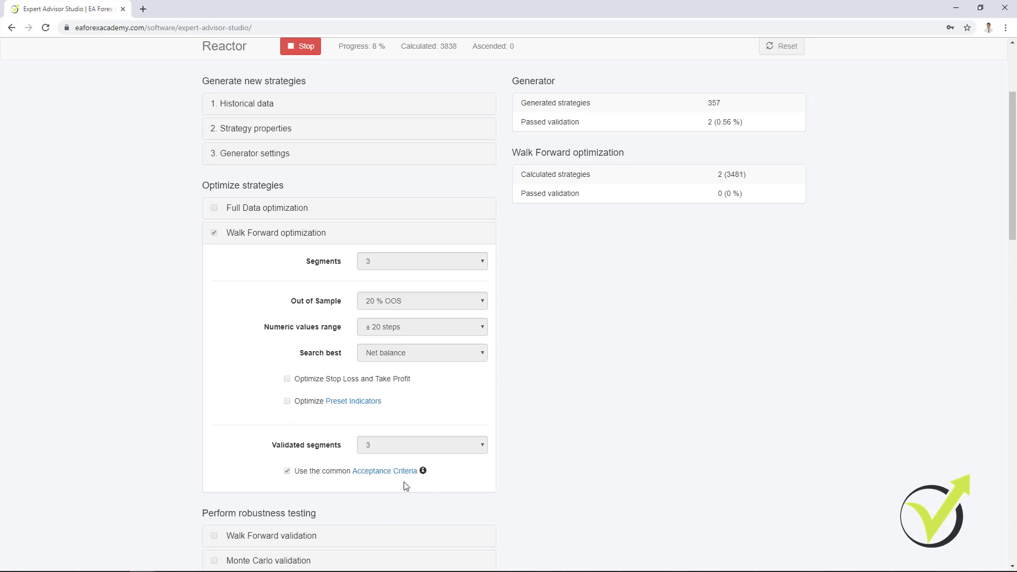
pyautogui.click(277, 160)
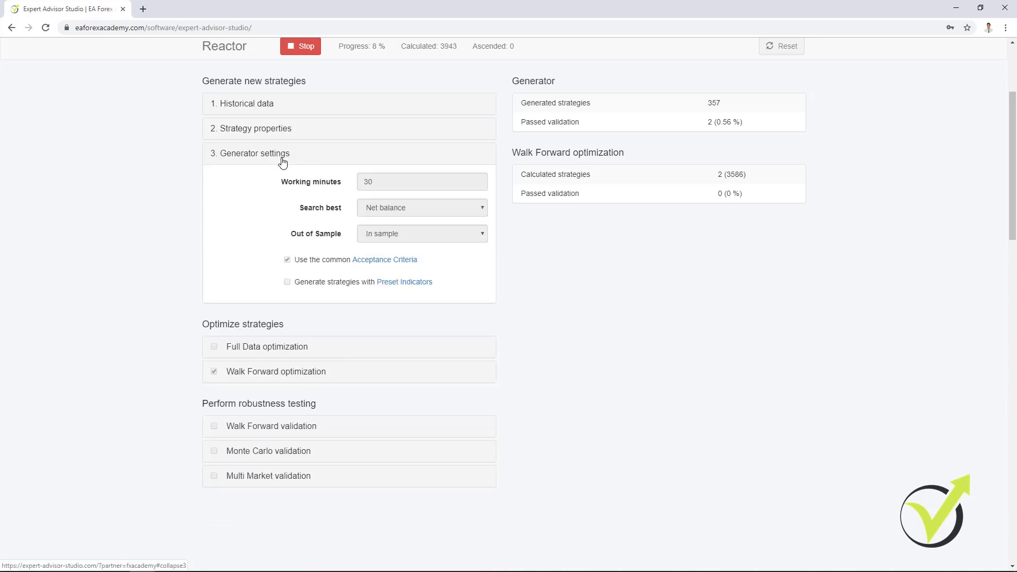
pyautogui.click(255, 158)
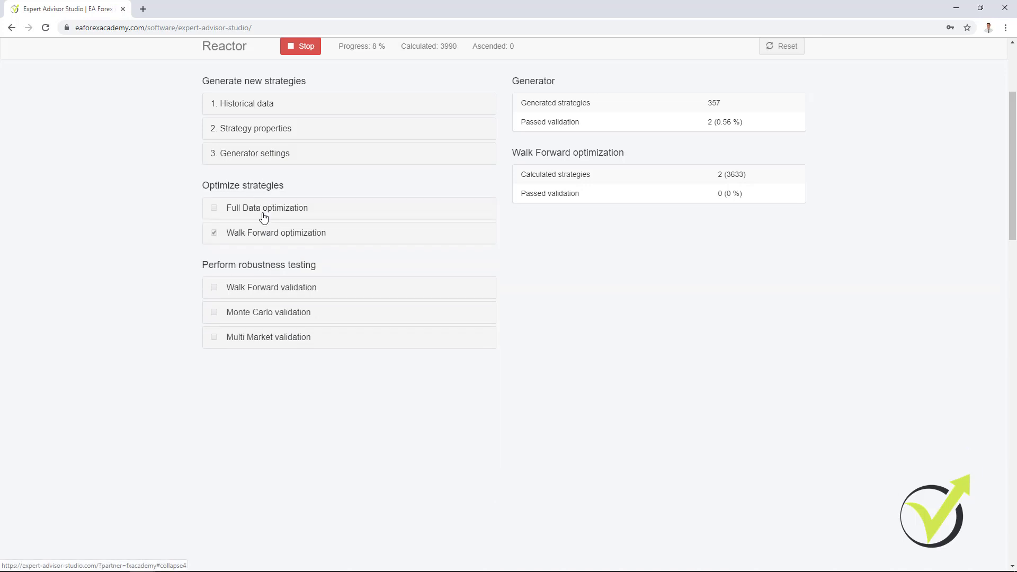
pyautogui.click(261, 214)
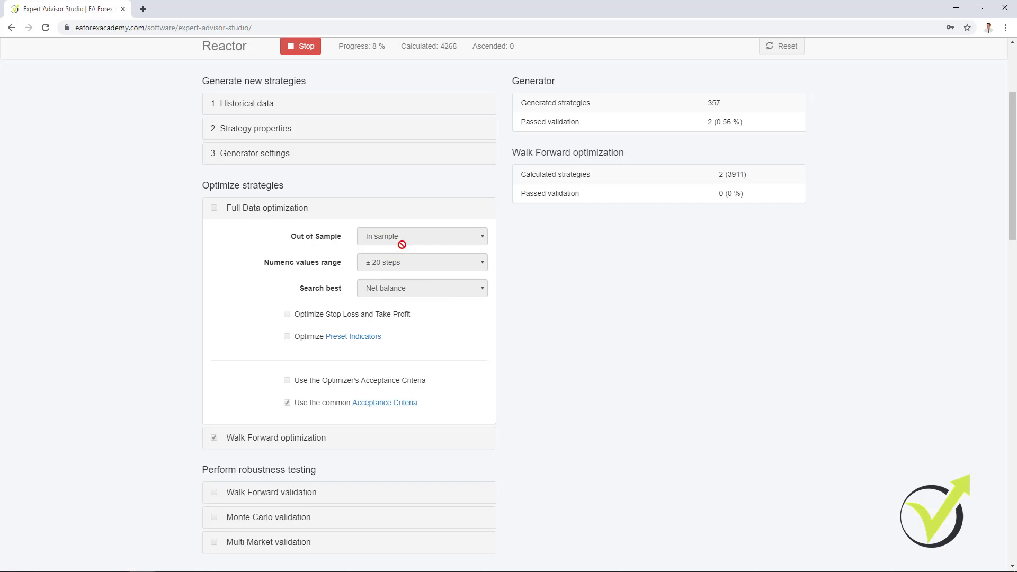
pyautogui.click(289, 154)
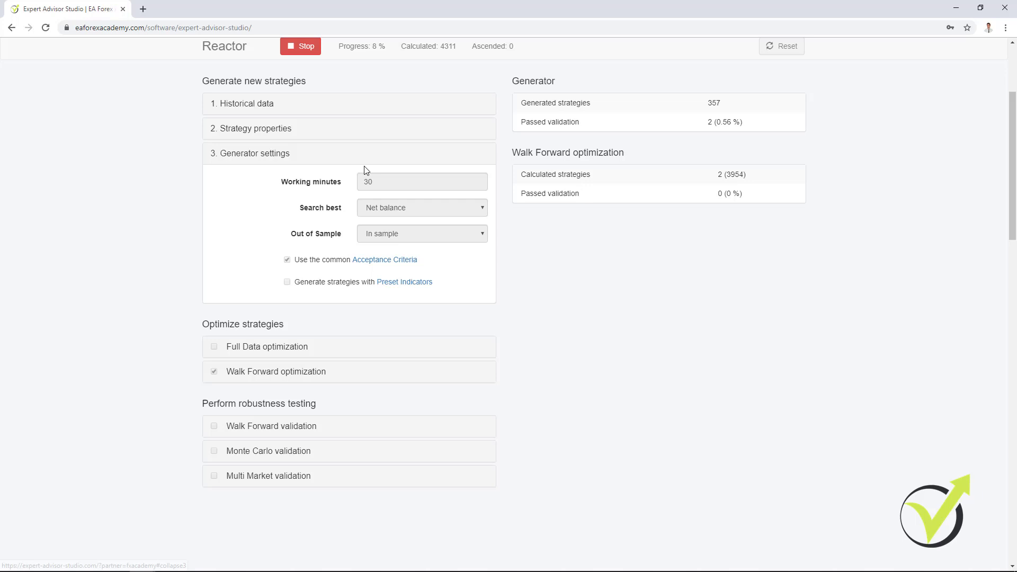
pyautogui.click(291, 347)
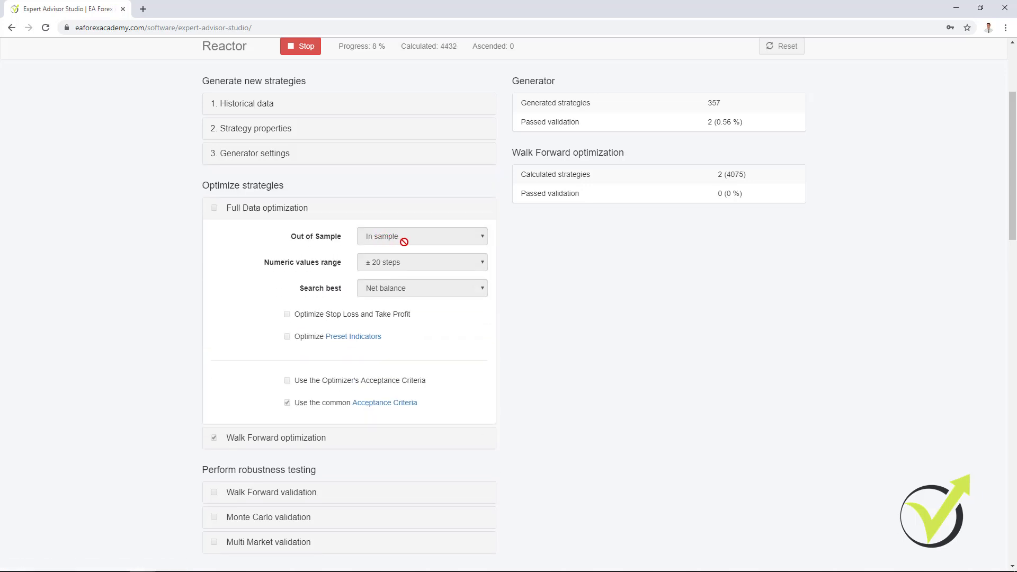
# Step: Review the Walk Forward optimization settings and scroll back up to the navigation bar
pyautogui.click(308, 440)
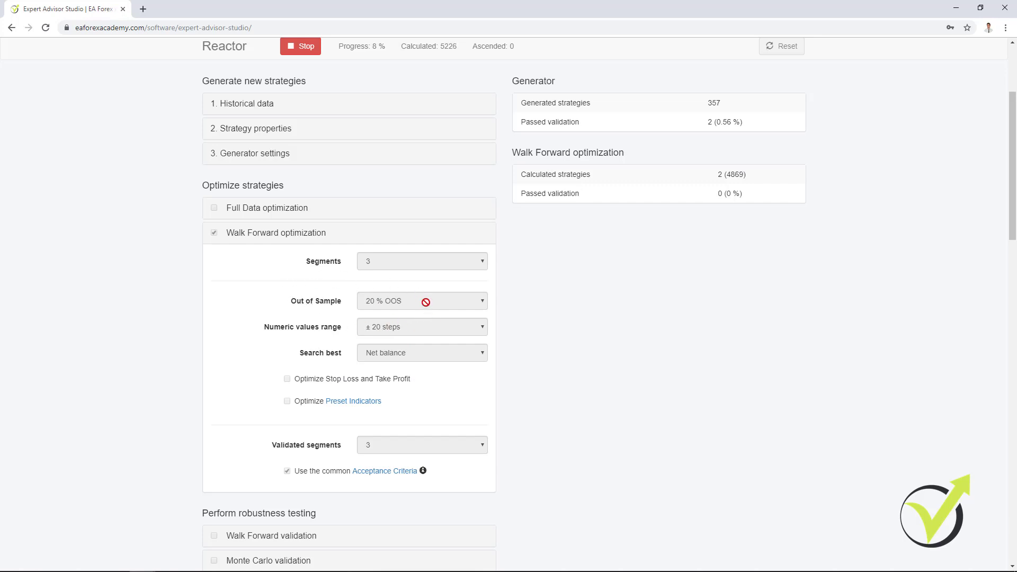
pyautogui.scroll(2, 392, 329)
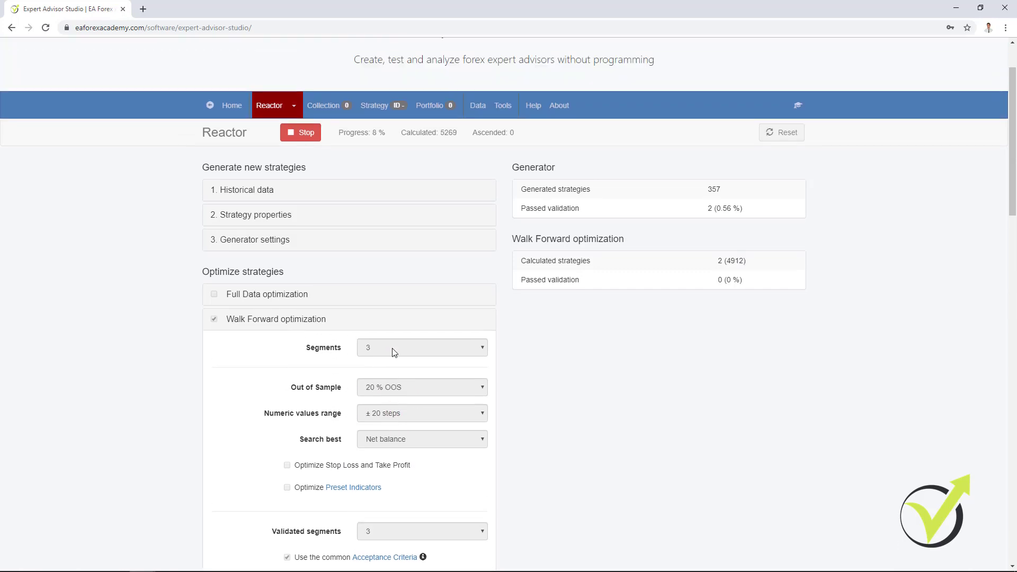
# Step: View the empty three-segment Walk Forward view in the Strategy editor, then return to the Reactor
pyautogui.click(375, 126)
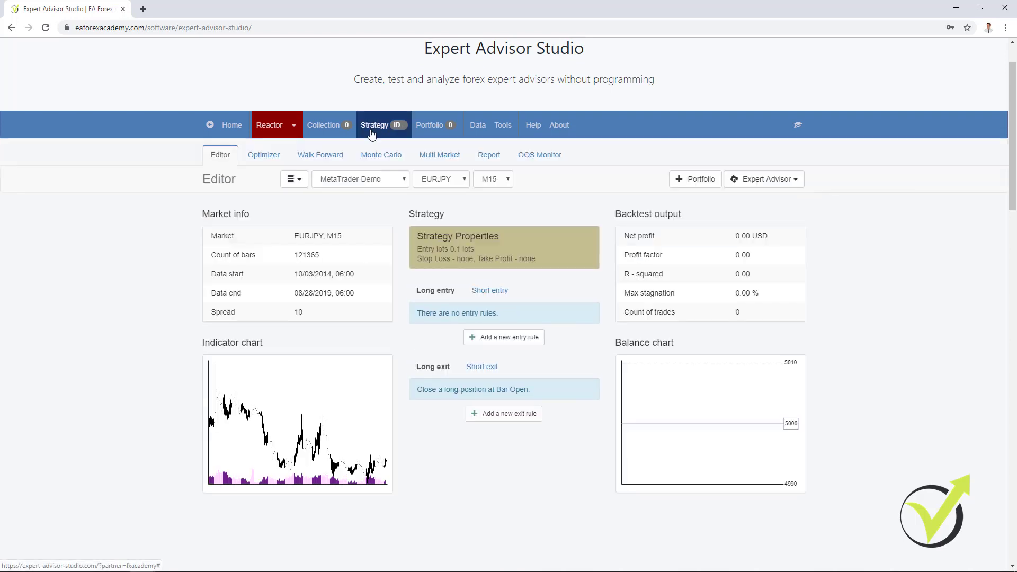
pyautogui.click(329, 155)
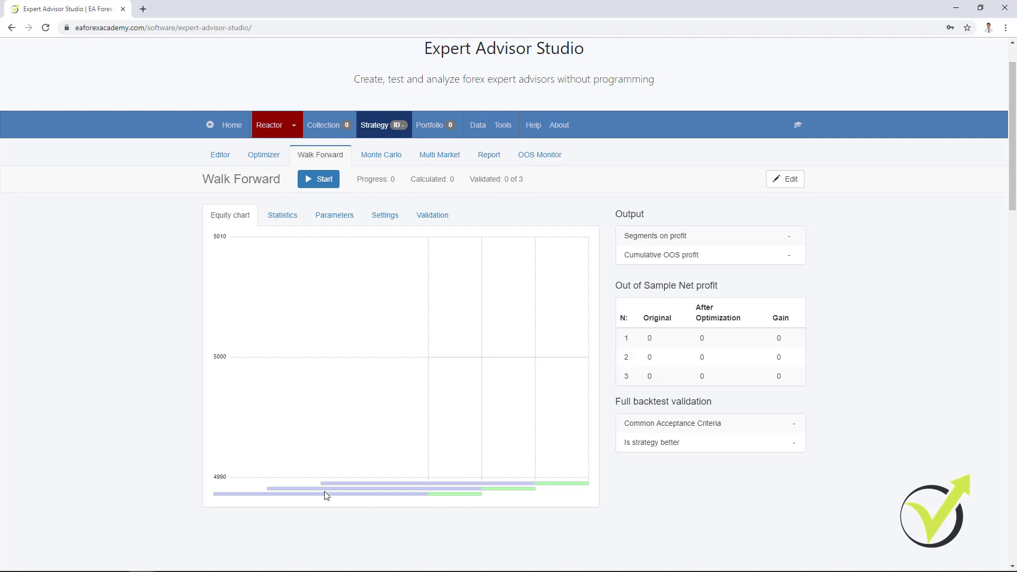
pyautogui.click(264, 125)
# Step: Recheck the optimization panels, then view the Collection's EURJPY M15 strategy with 1023.46 USD net profit
pyautogui.click(246, 389)
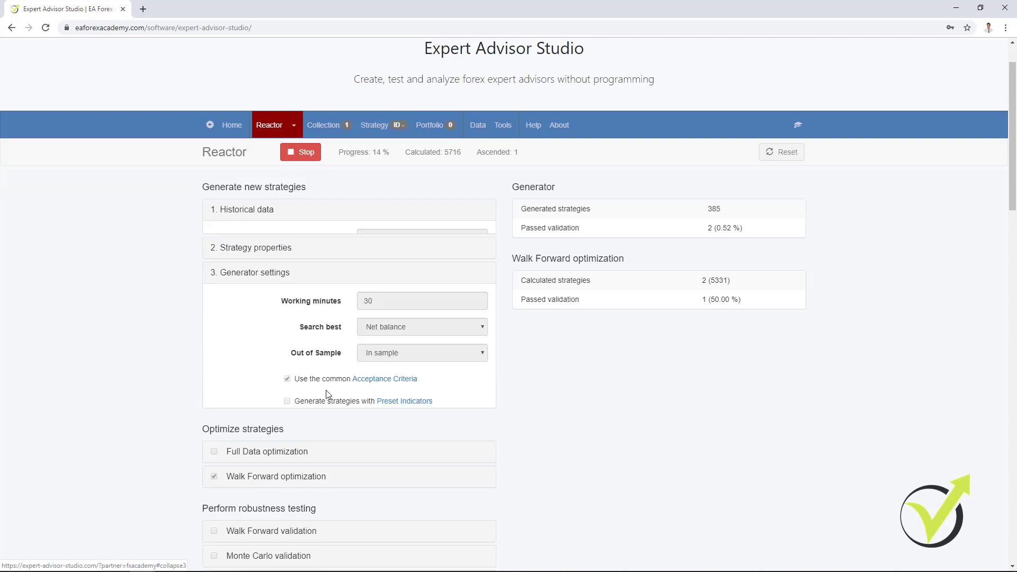
pyautogui.click(265, 452)
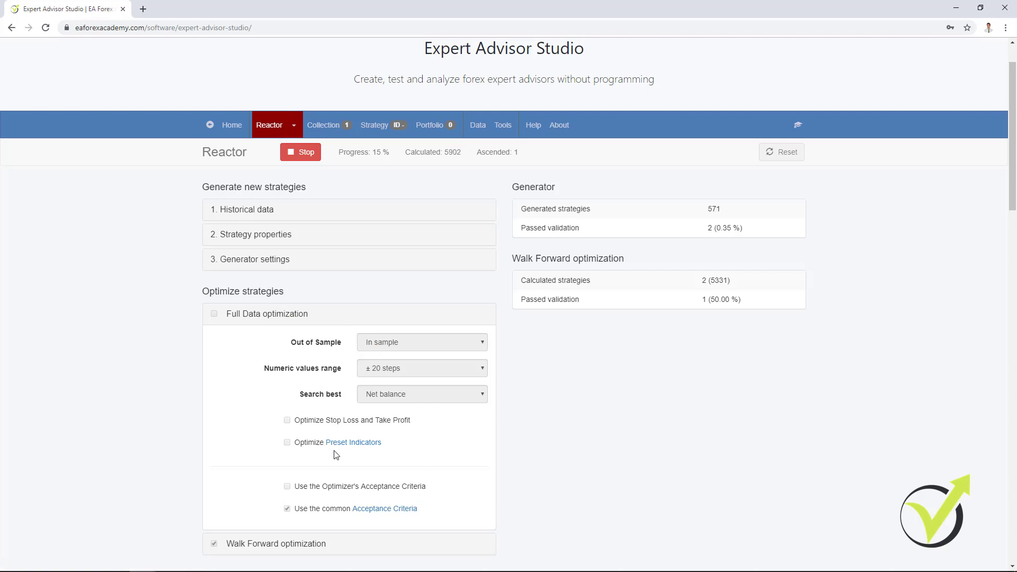
pyautogui.scroll(-2, 337, 455)
pyautogui.click(328, 436)
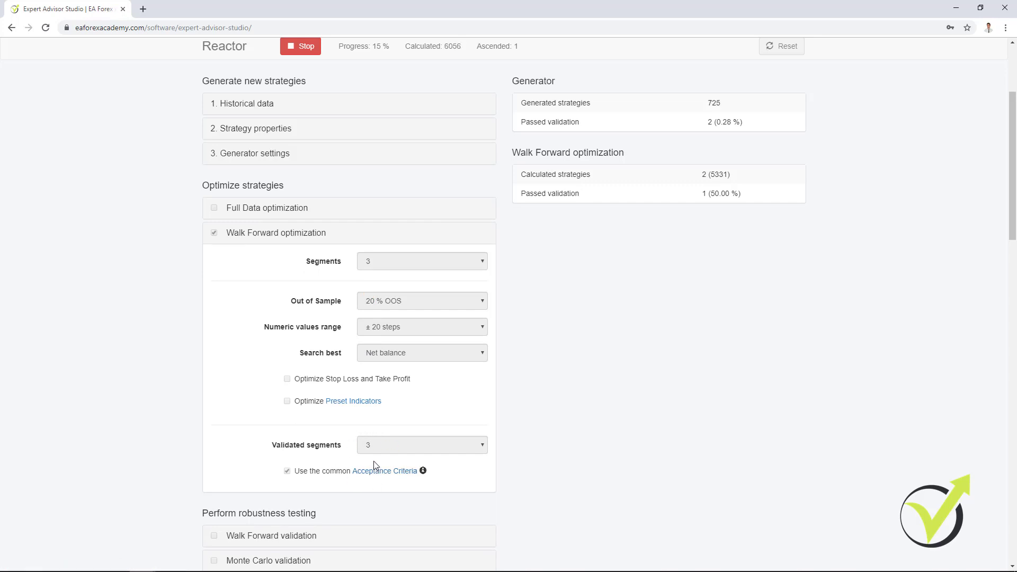
pyautogui.scroll(2, 373, 464)
pyautogui.click(330, 72)
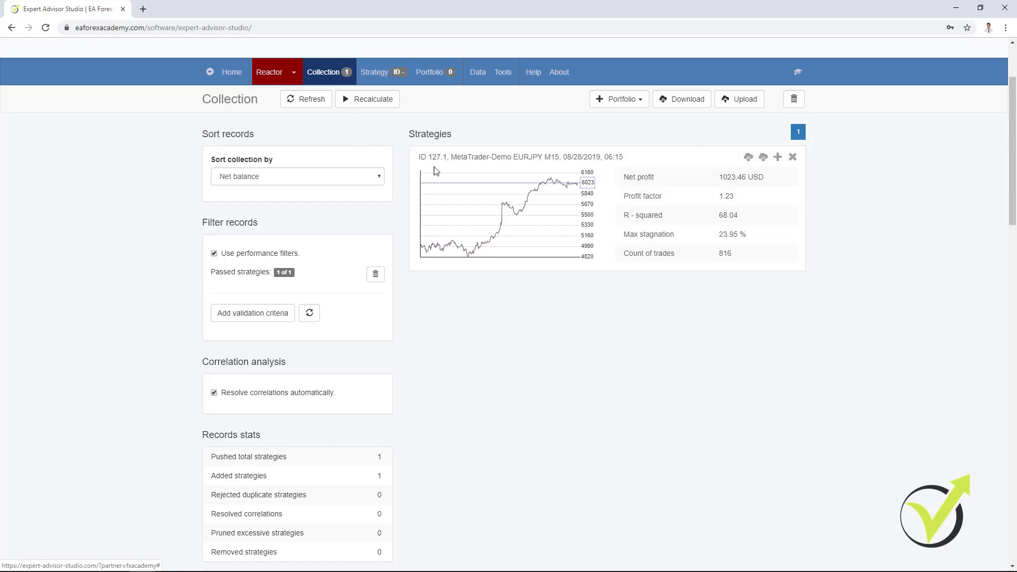
# Step: Review strategy 127.1's walk-forward results, see two strategies collected, then reopen Walk Forward settings
pyautogui.click(522, 210)
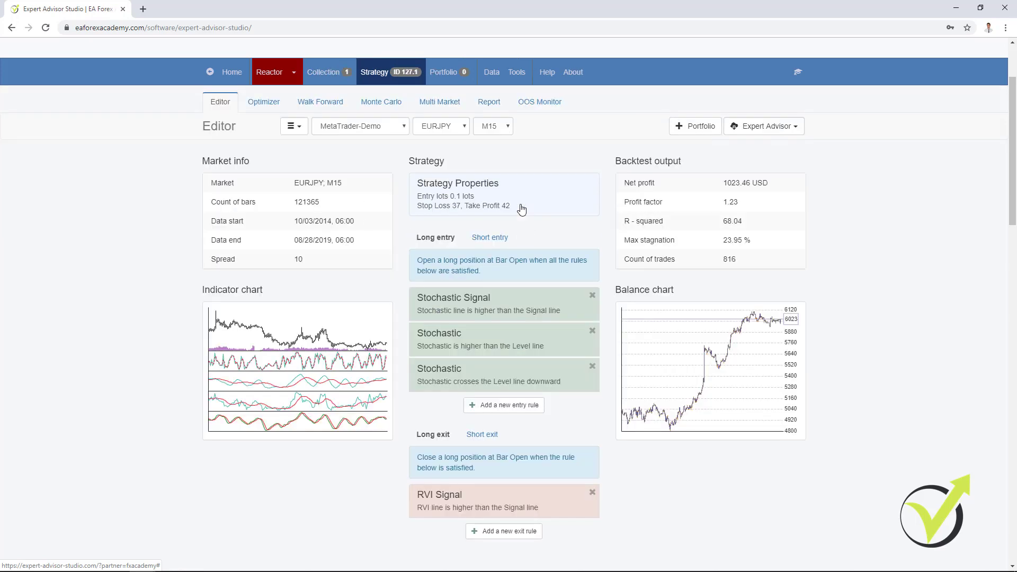
pyautogui.click(323, 103)
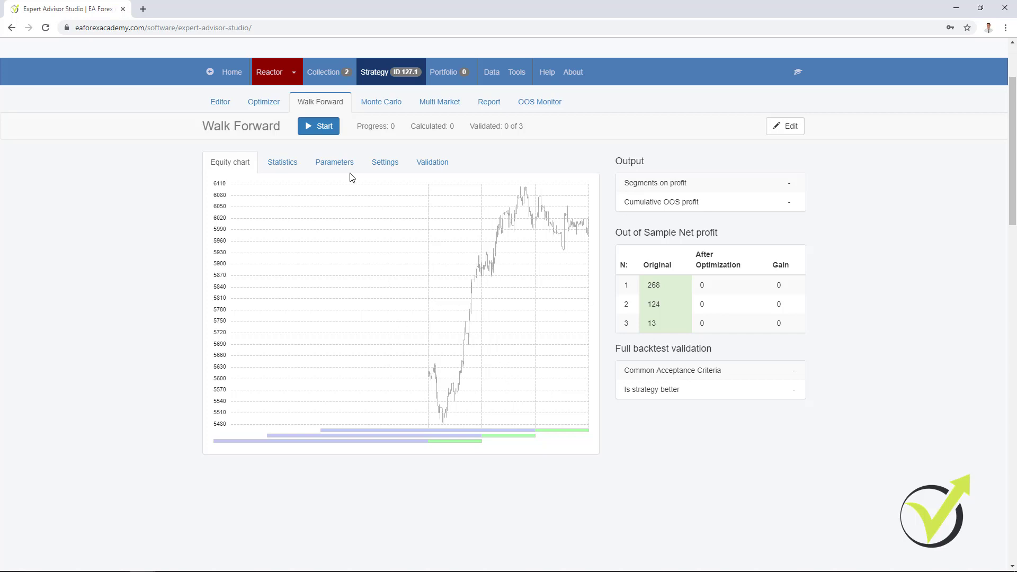
pyautogui.click(328, 77)
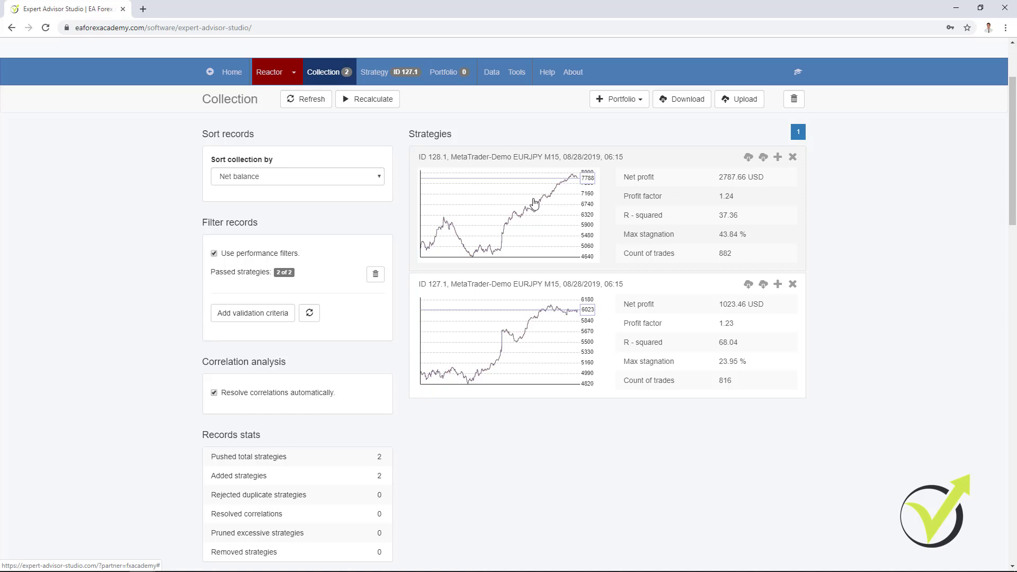
pyautogui.click(262, 69)
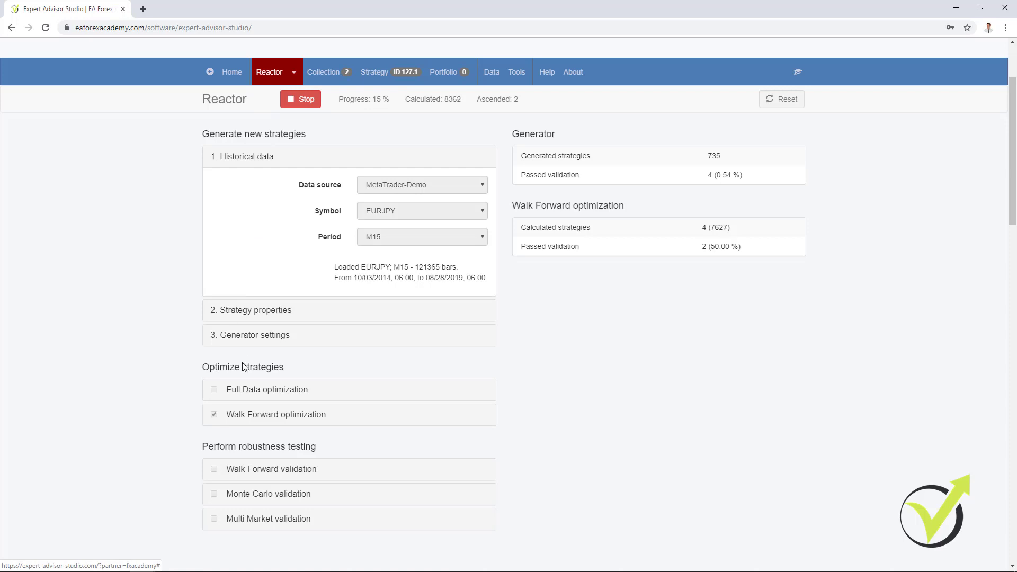
pyautogui.click(258, 417)
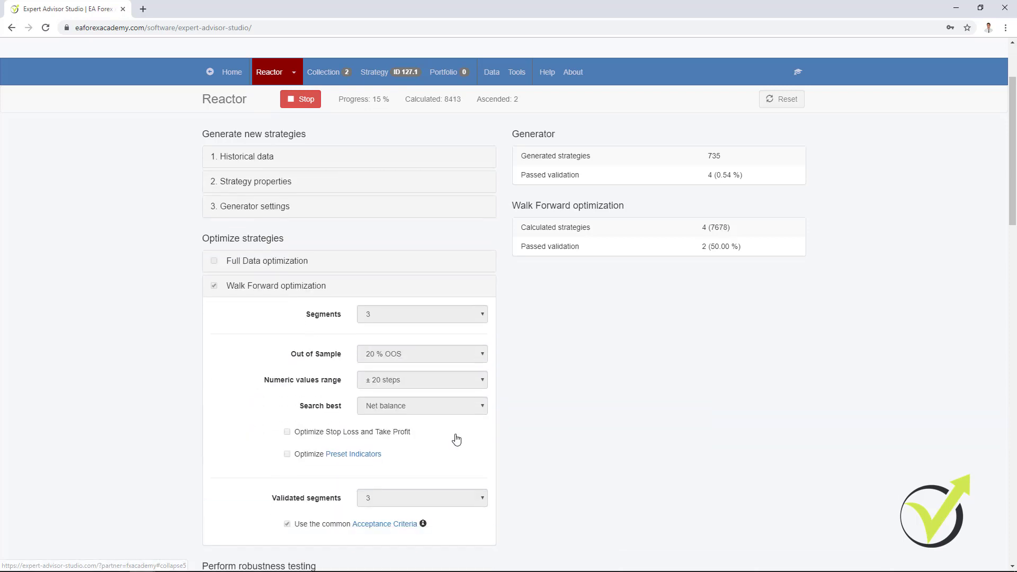